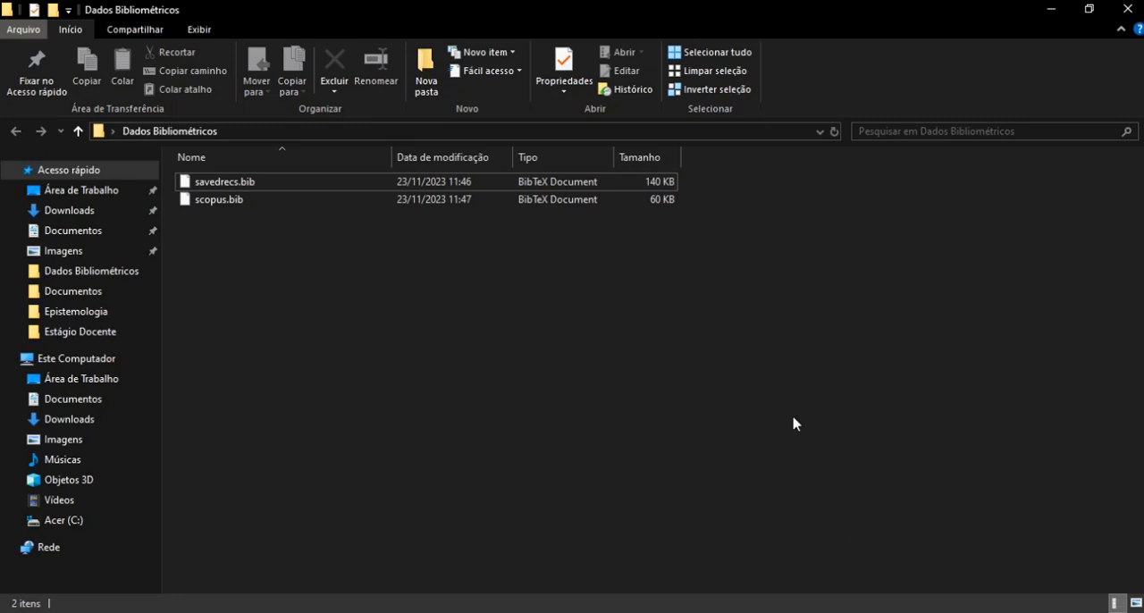
# - Examine the savedrecs.bib and scopus.bib files in the Dados Bibliométricos folder
pyautogui.click(232, 203)
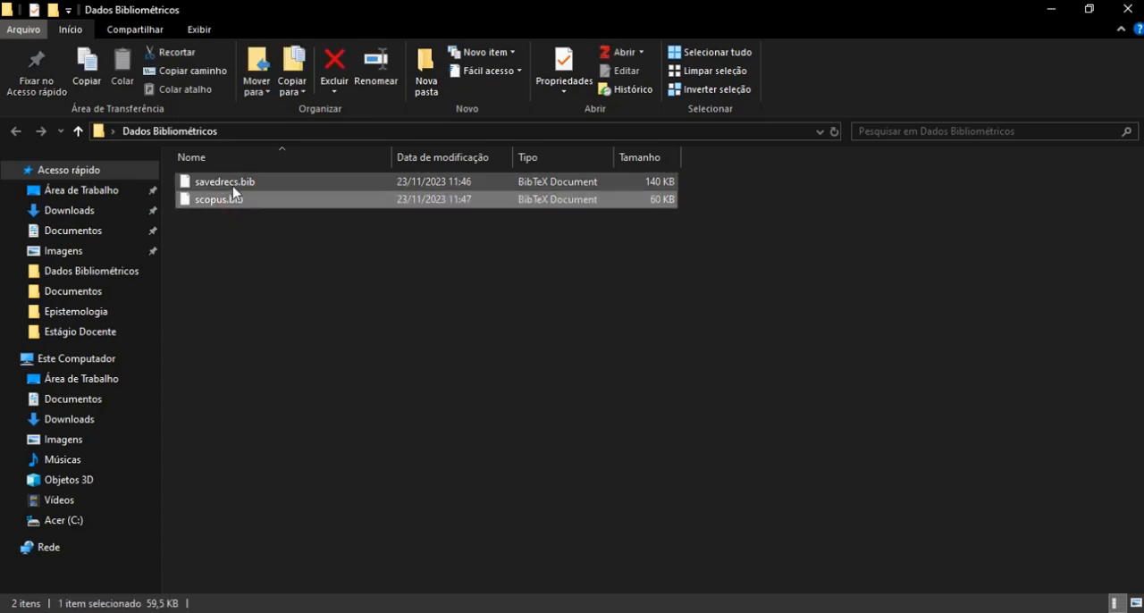
pyautogui.click(233, 185)
pyautogui.click(237, 203)
pyautogui.click(246, 185)
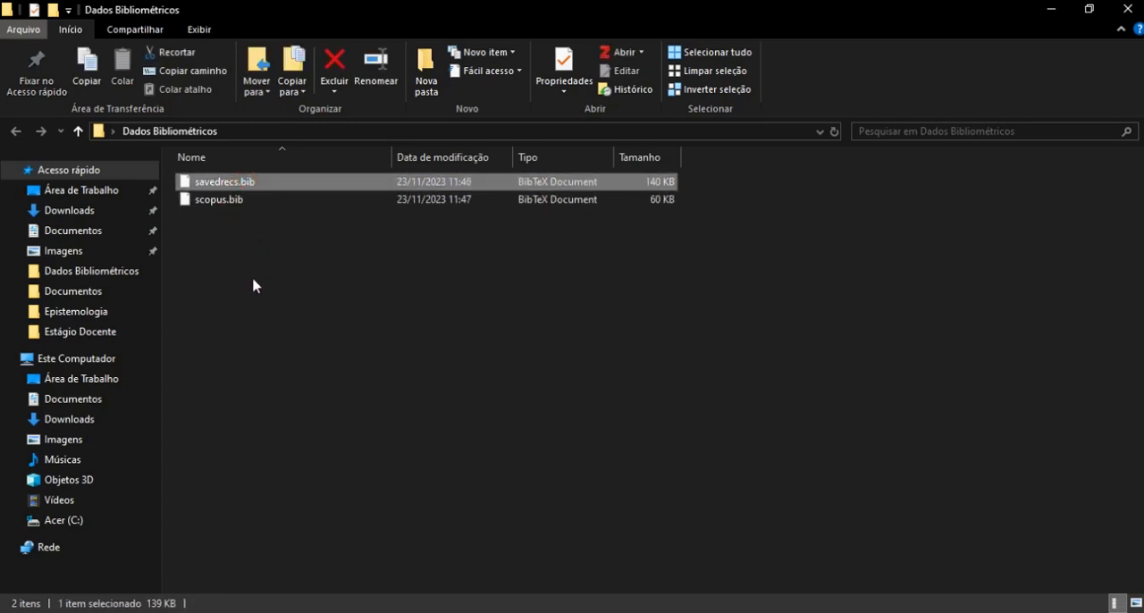
pyautogui.press('Down')
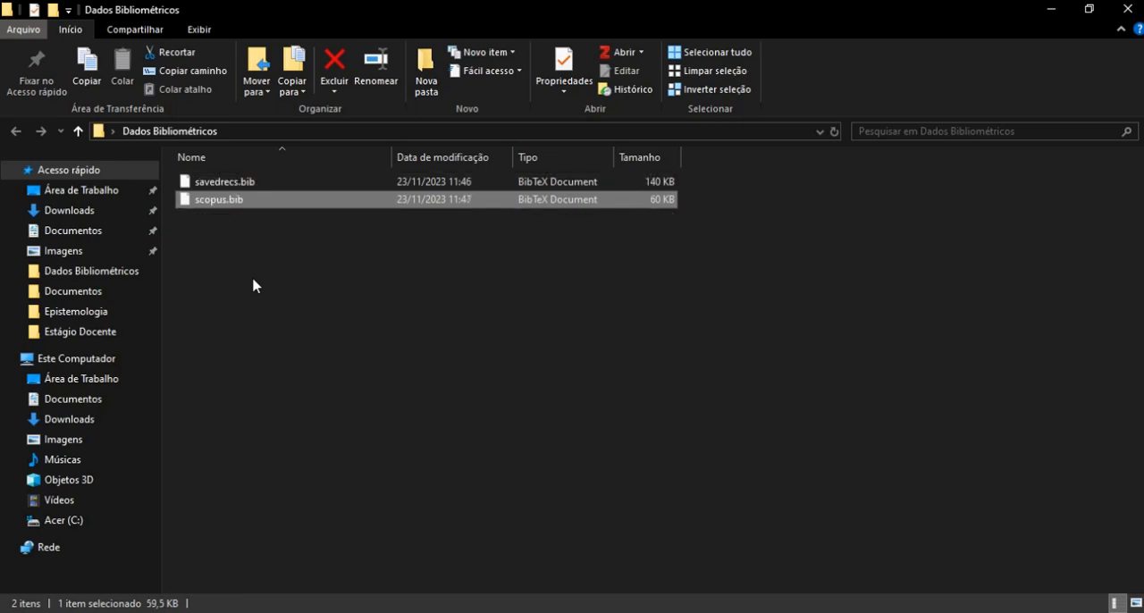
pyautogui.press('Up')
pyautogui.press('Down')
pyautogui.press('Up')
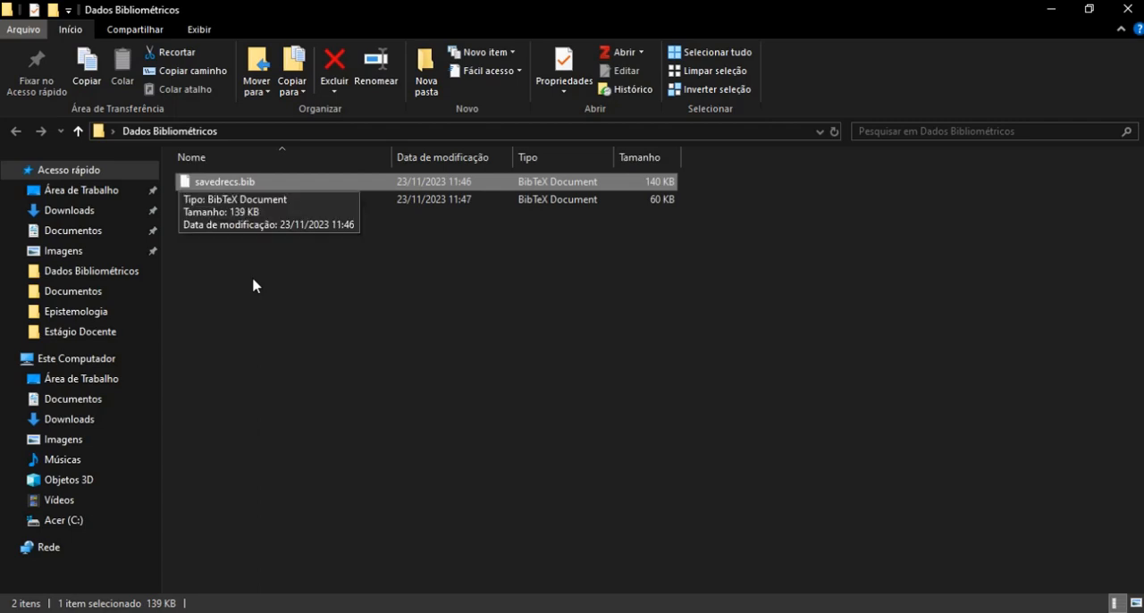
pyautogui.press('Down')
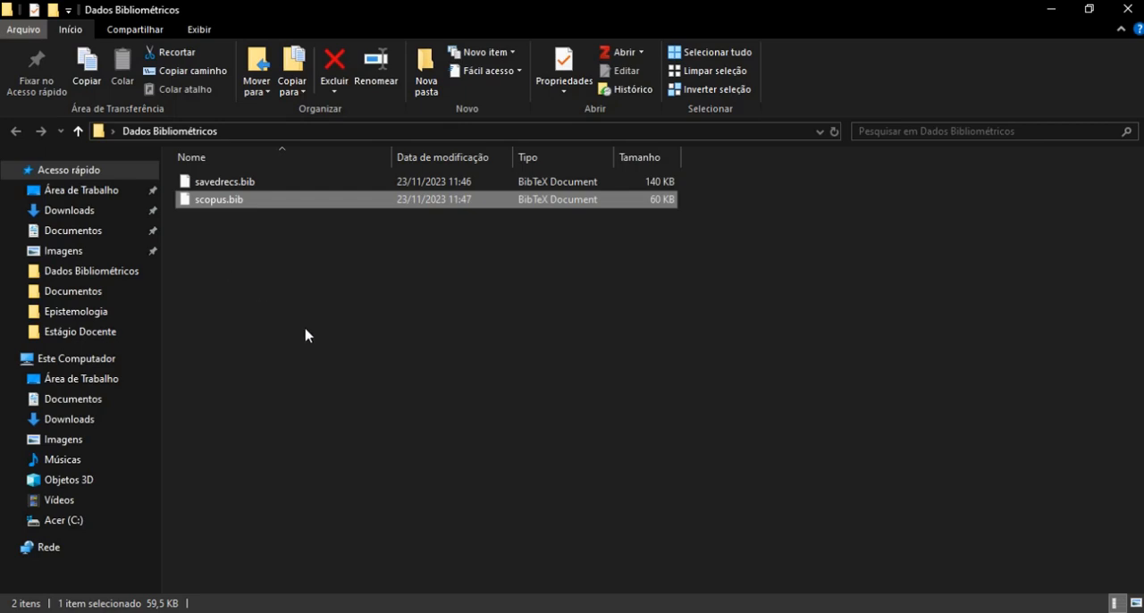
pyautogui.click(221, 184)
pyautogui.click(214, 200)
pyautogui.click(223, 184)
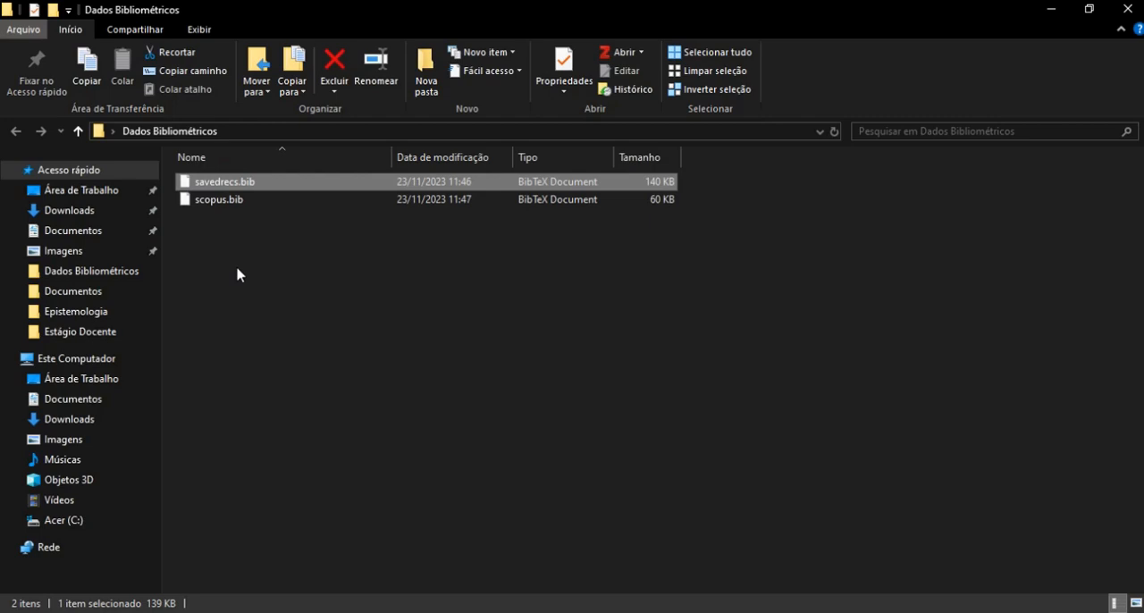
# - Switch to RStudio and create a new project from the existing Dados Bibliométricos folder on the desktop
pyautogui.hotkey('alt', 'Tab')
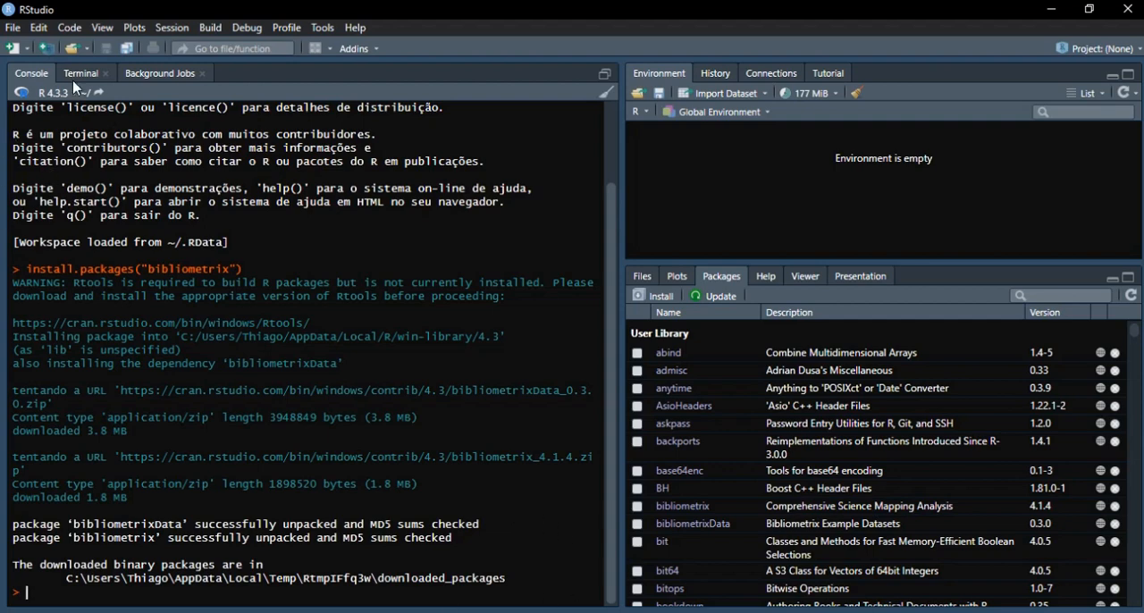
pyautogui.click(18, 32)
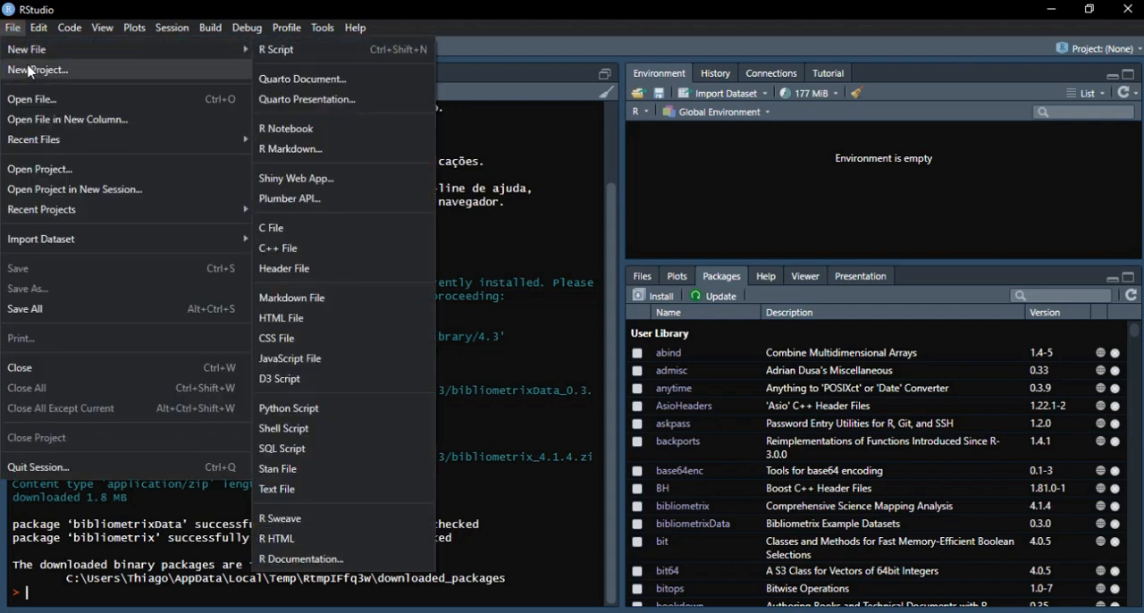
pyautogui.click(31, 71)
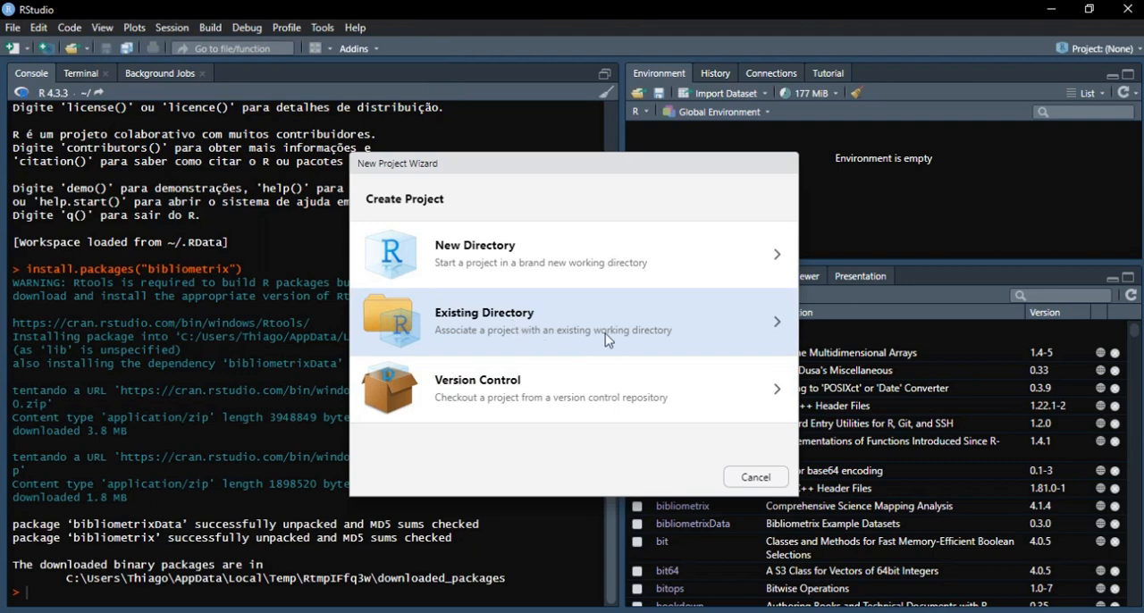
pyautogui.click(560, 325)
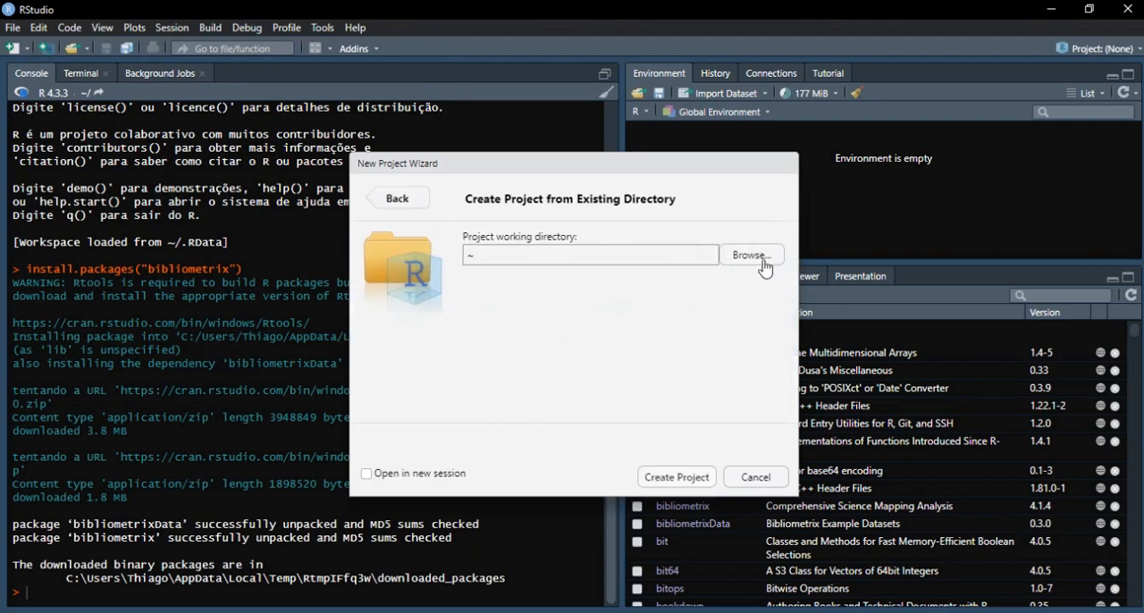
pyautogui.click(752, 256)
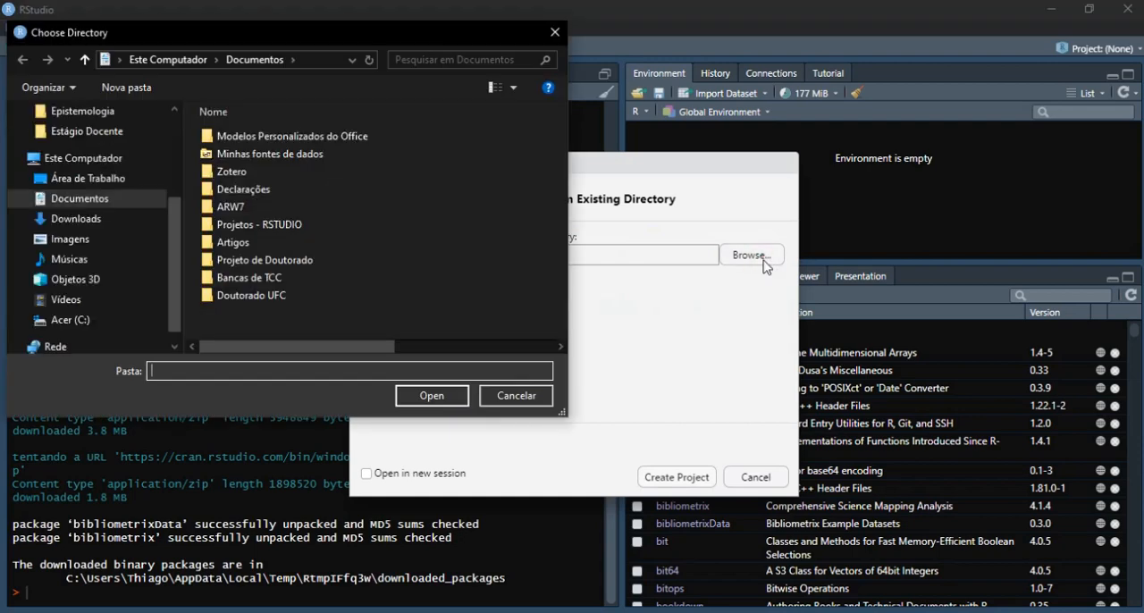
pyautogui.click(116, 180)
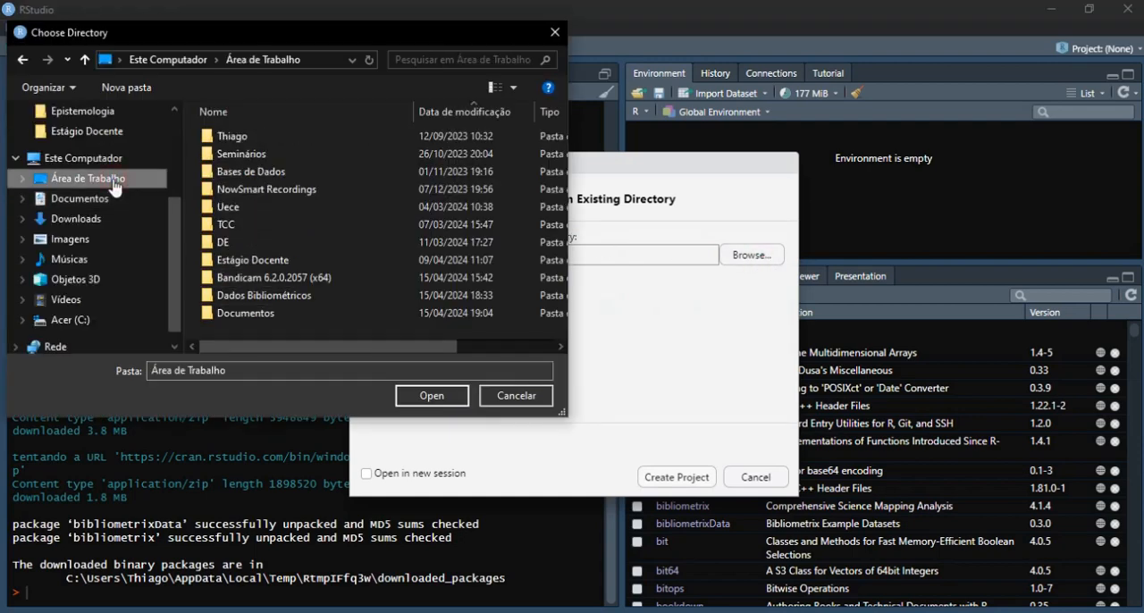
pyautogui.doubleClick(260, 296)
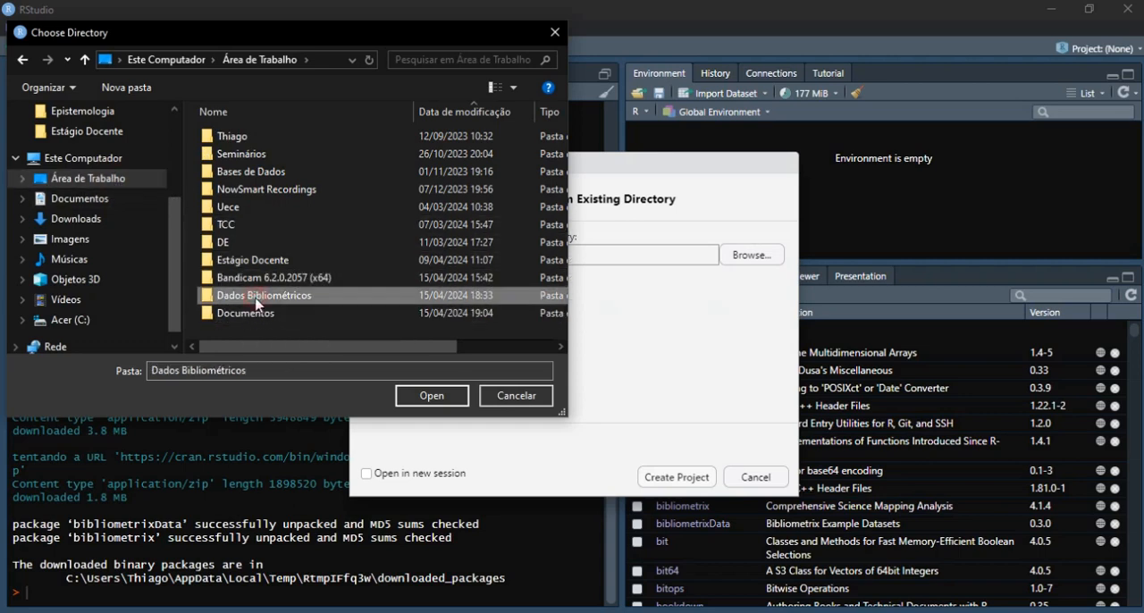
pyautogui.click(433, 396)
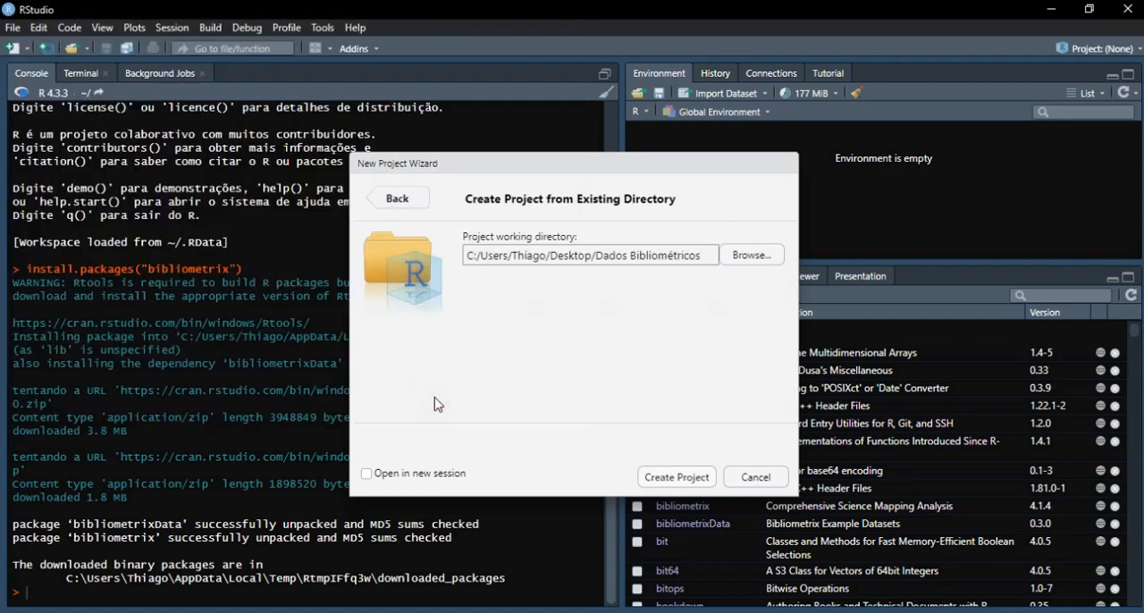
pyautogui.click(677, 477)
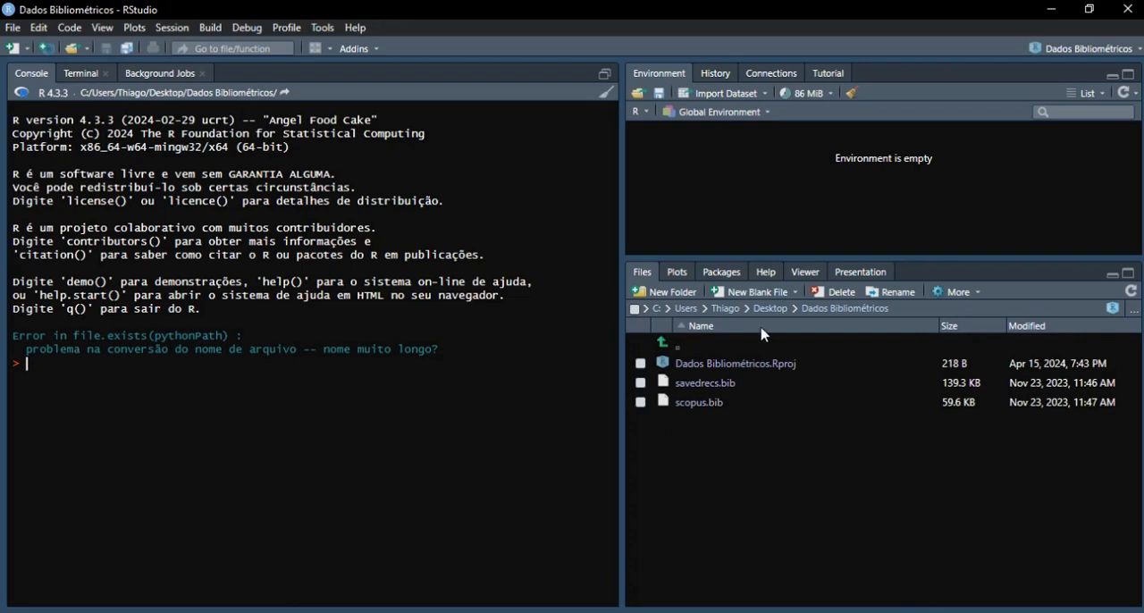
# - Load the bibliometrix and bibliometrixData packages from the user library and check the project's file list
pyautogui.click(729, 278)
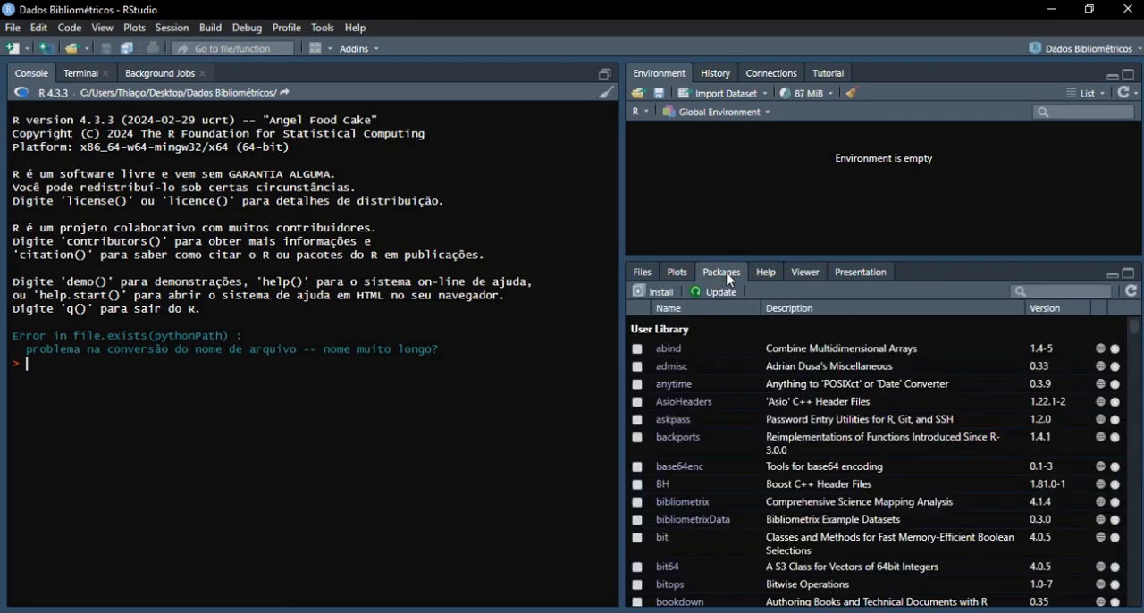
pyautogui.click(639, 506)
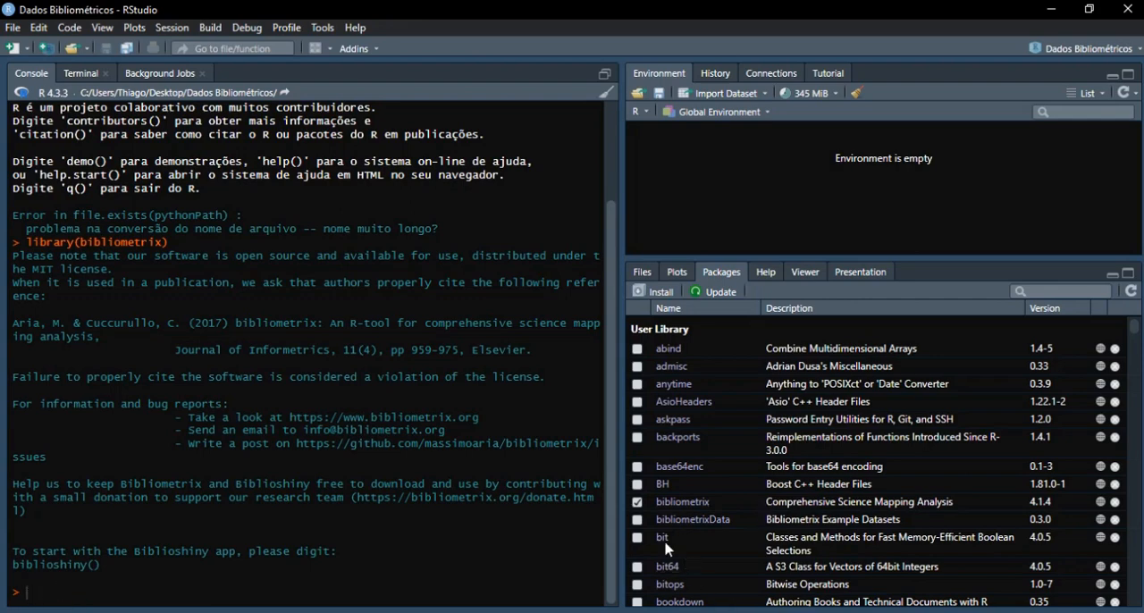
pyautogui.click(639, 522)
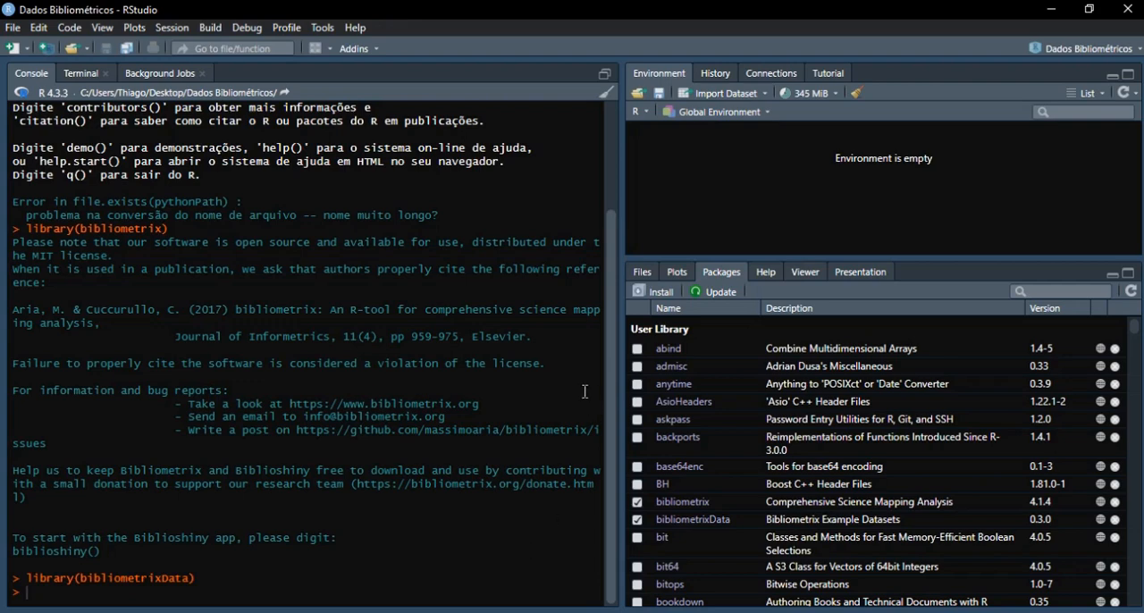
pyautogui.click(650, 273)
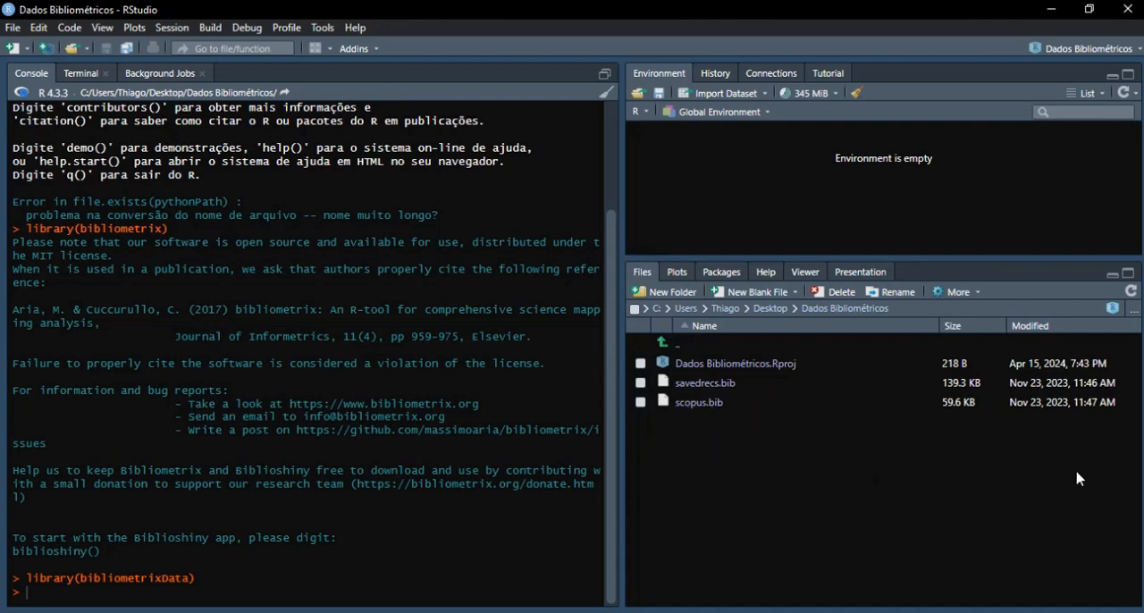
pyautogui.click(732, 272)
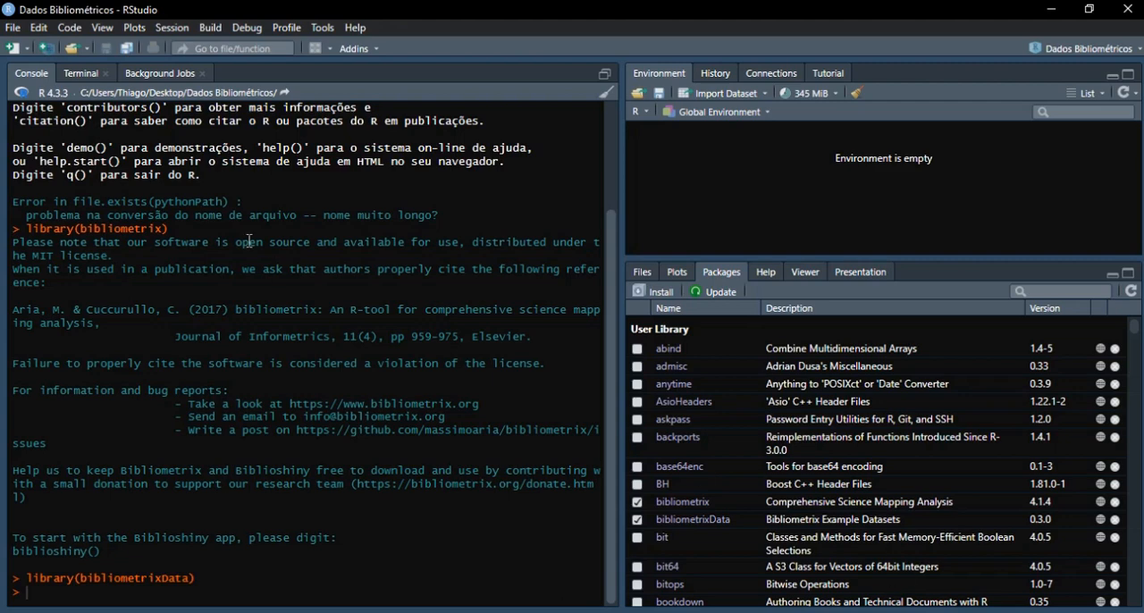
# - Create a new blank R script in the project
pyautogui.click(14, 29)
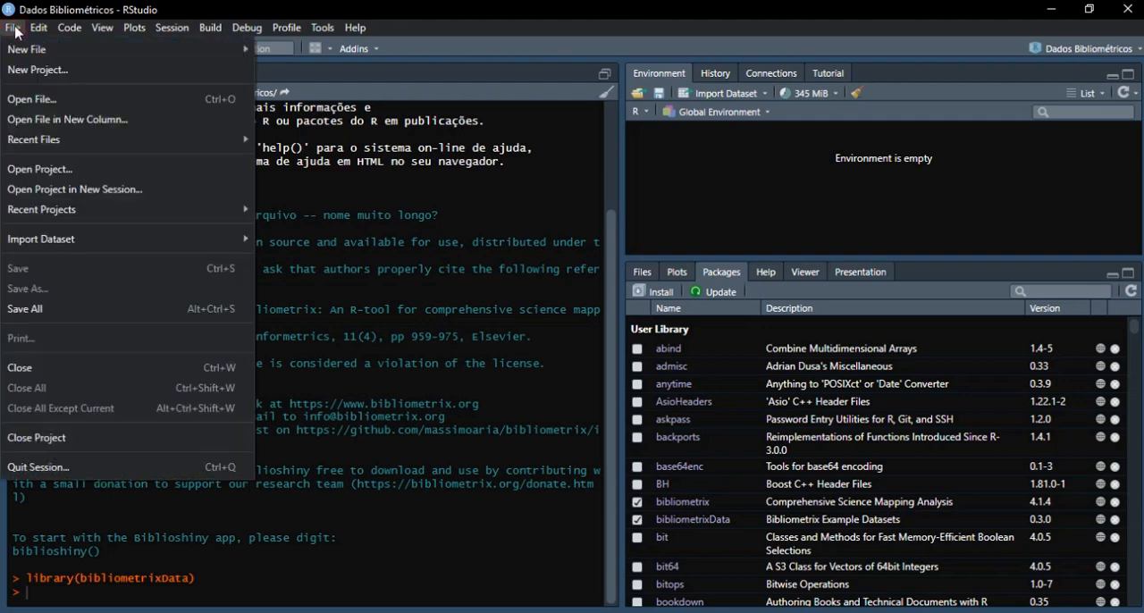
pyautogui.moveTo(24, 54)
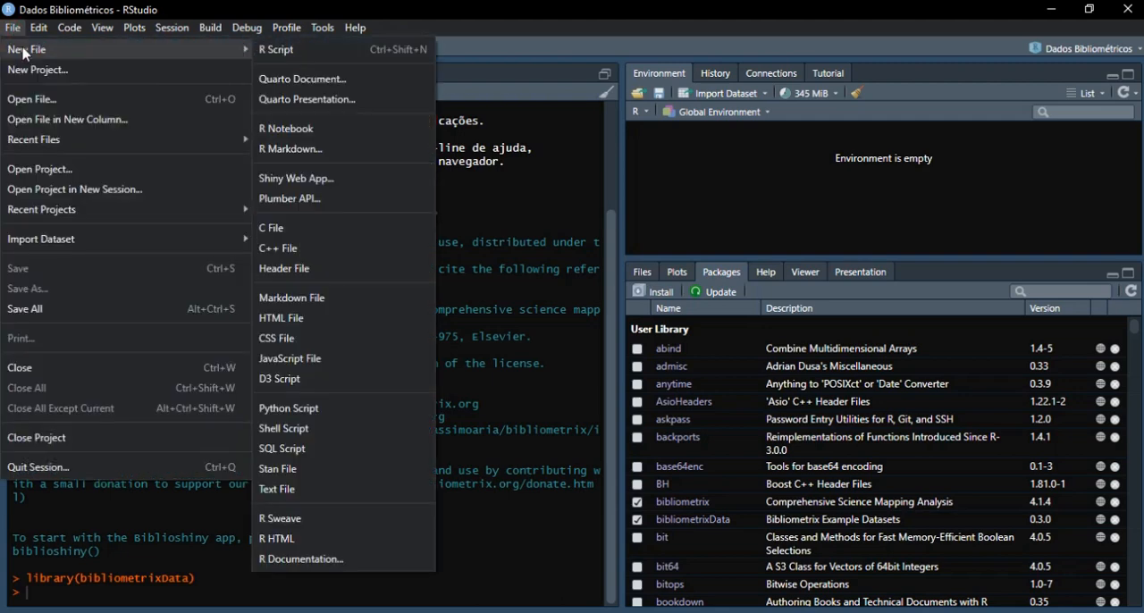
pyautogui.click(268, 54)
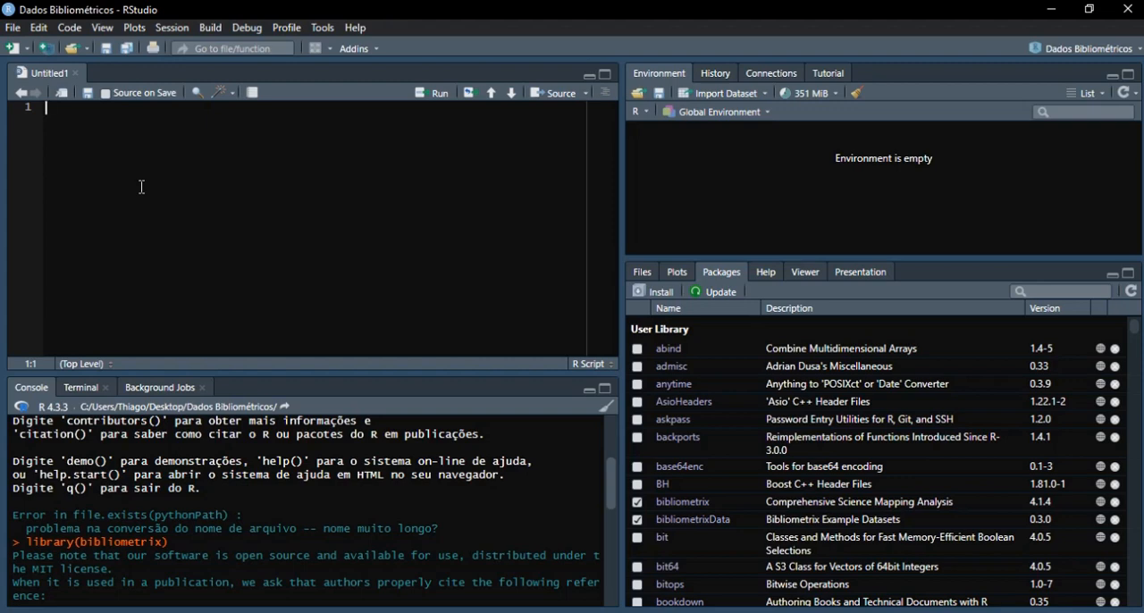
# - Review the project's files, the command history and the global environment
pyautogui.click(642, 272)
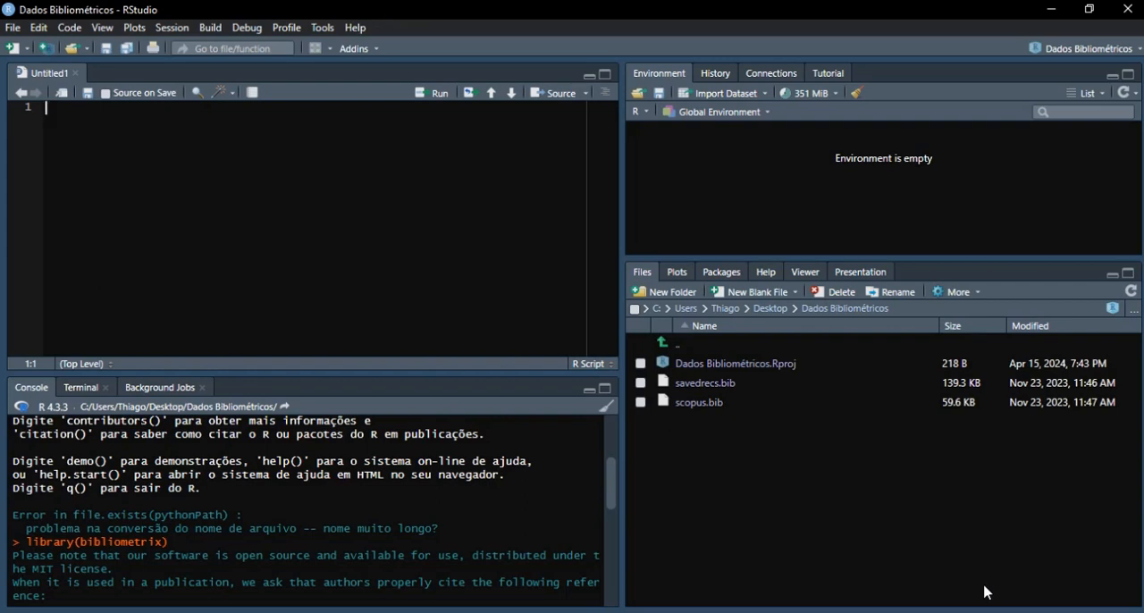
pyautogui.click(716, 75)
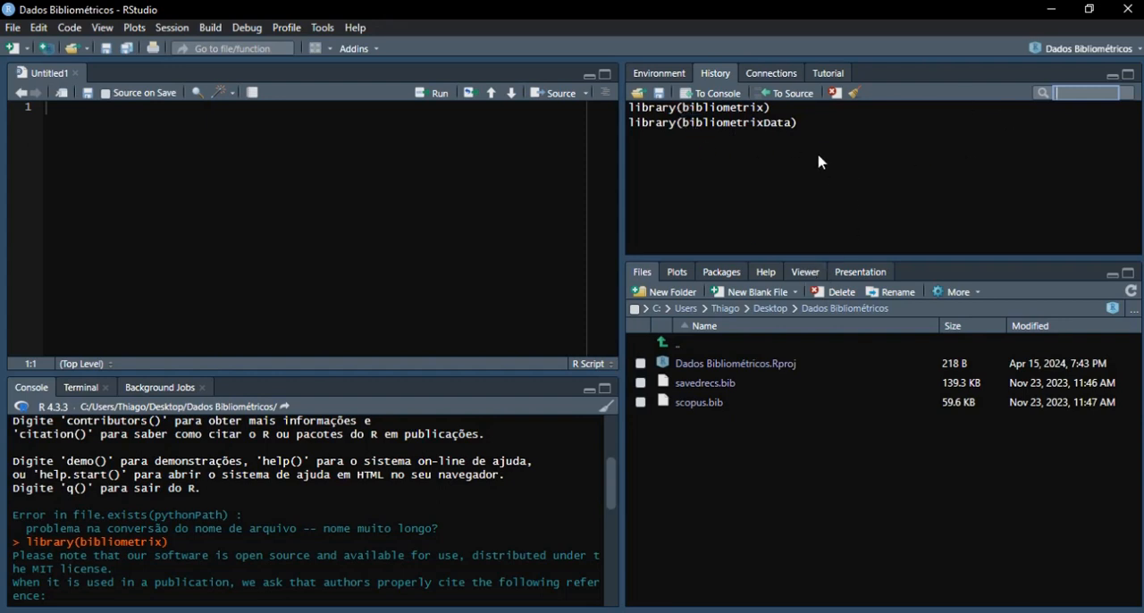
pyautogui.click(657, 77)
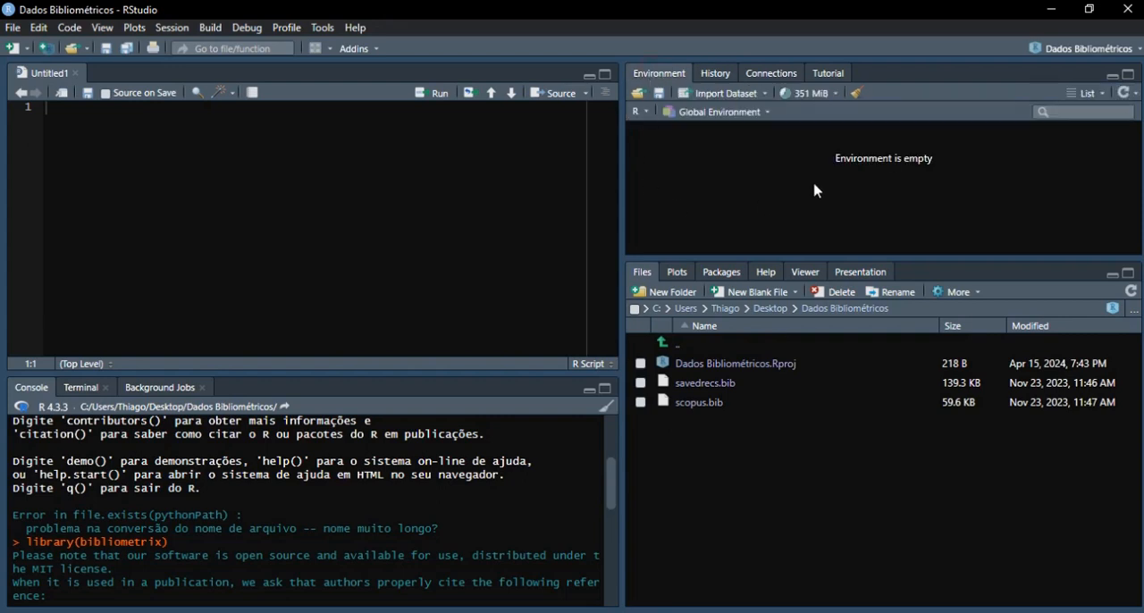